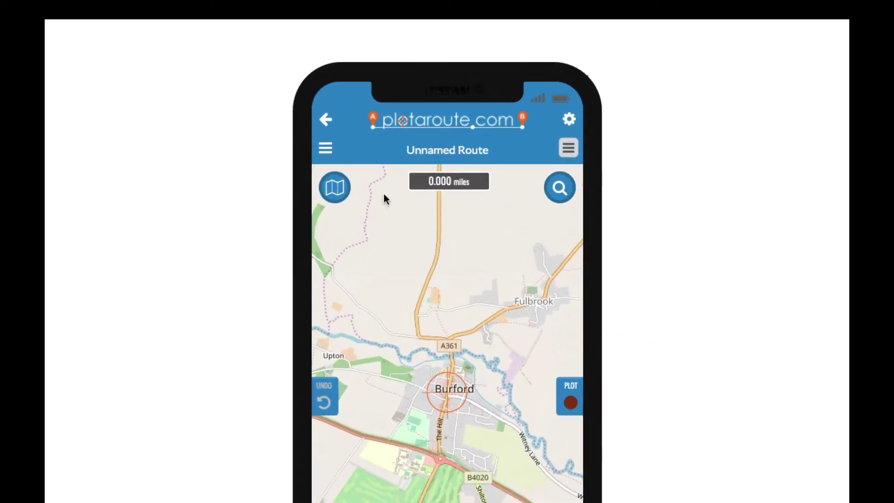
# - Browse the site navigation menu, then view and close the route plotting settings panel
pyautogui.click(326, 154)
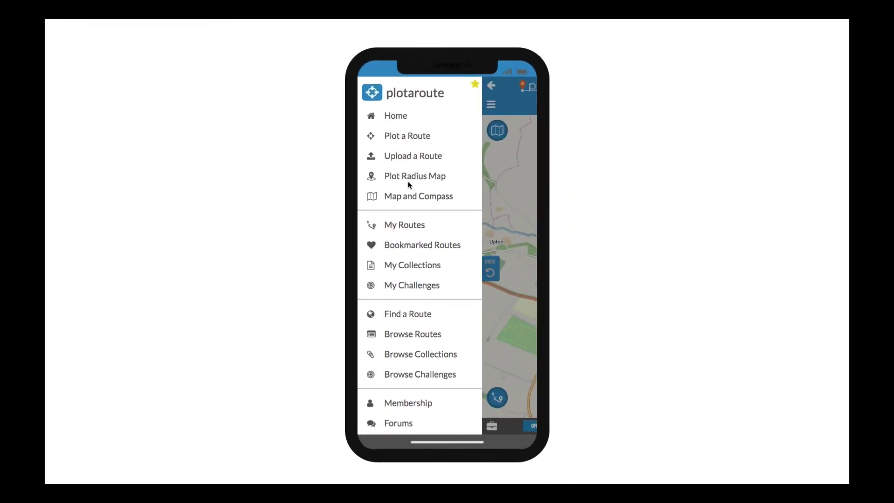
pyautogui.scroll(-5, 416, 355)
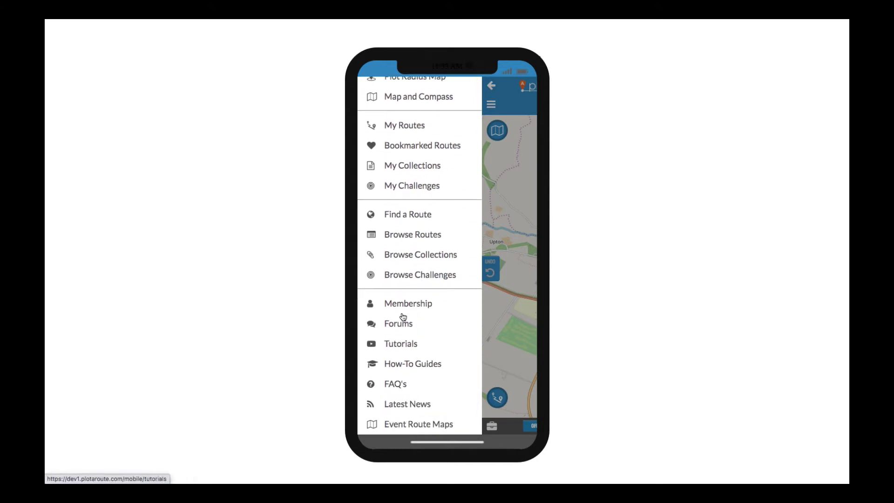
pyautogui.click(514, 231)
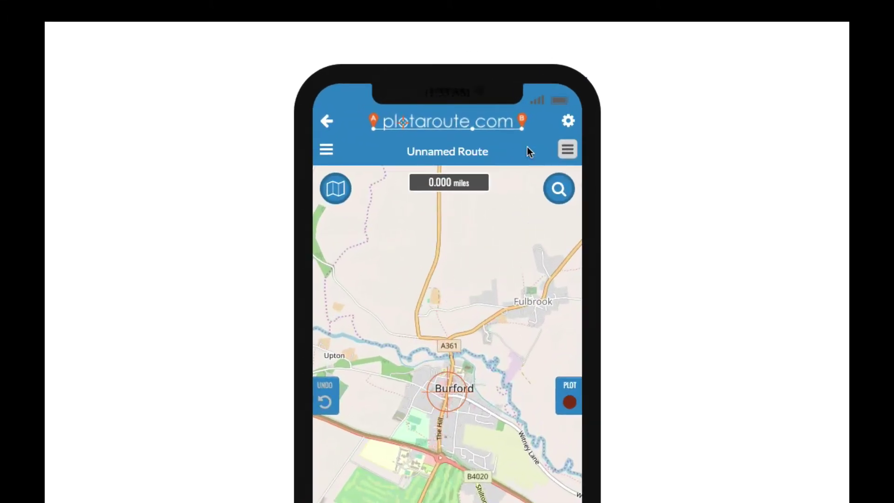
pyautogui.click(568, 122)
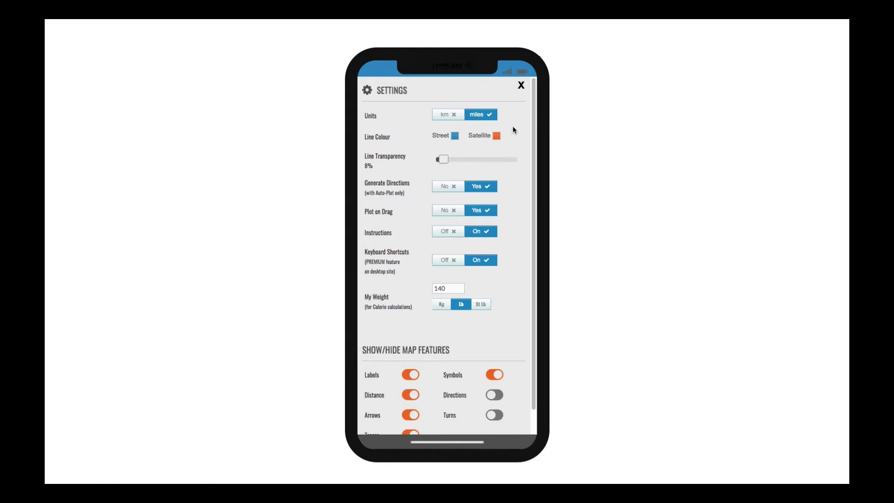
pyautogui.click(521, 88)
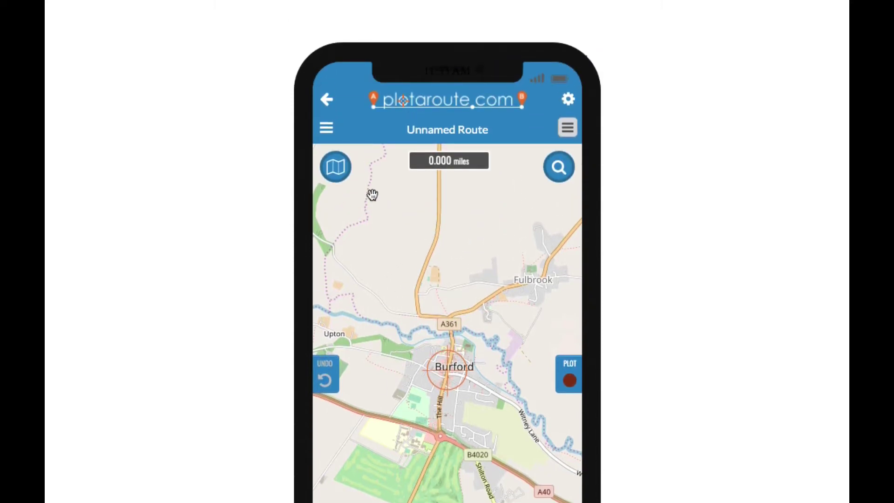
pyautogui.click(336, 169)
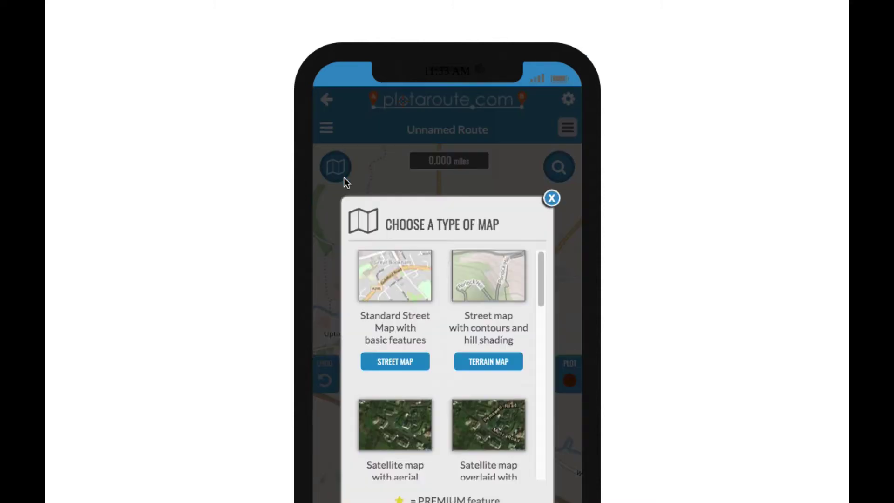
pyautogui.scroll(-3, 427, 371)
pyautogui.scroll(3, 426, 371)
pyautogui.click(551, 199)
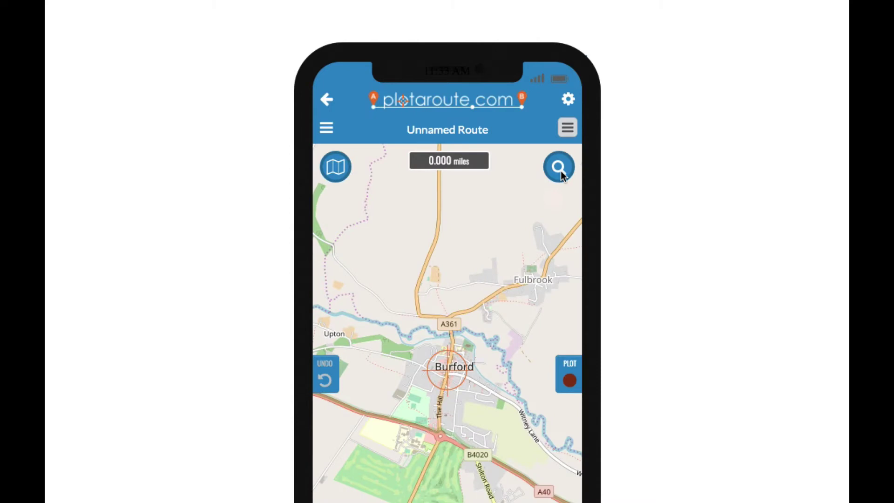
pyautogui.click(560, 172)
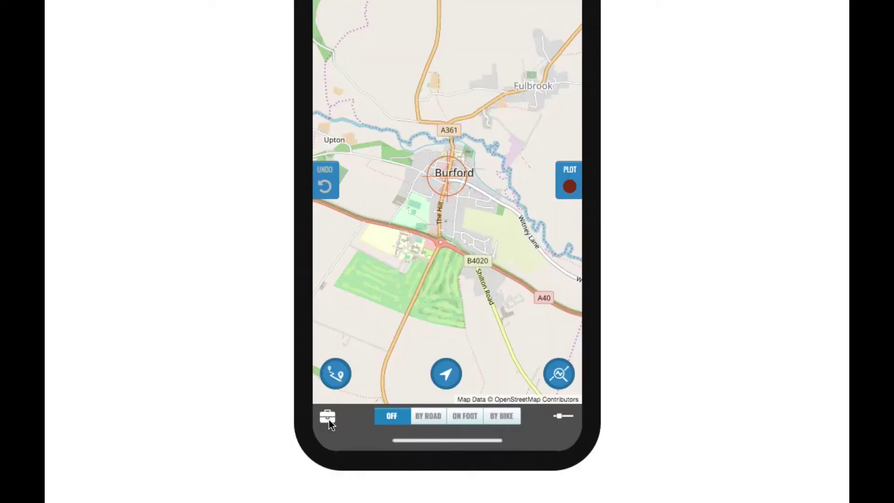
pyautogui.click(368, 330)
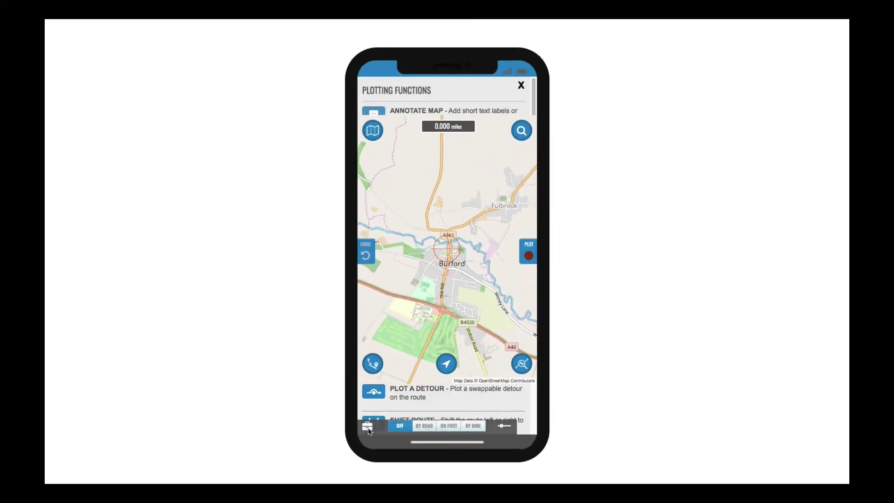
pyautogui.scroll(-10, 427, 281)
pyautogui.scroll(10, 425, 285)
pyautogui.click(521, 88)
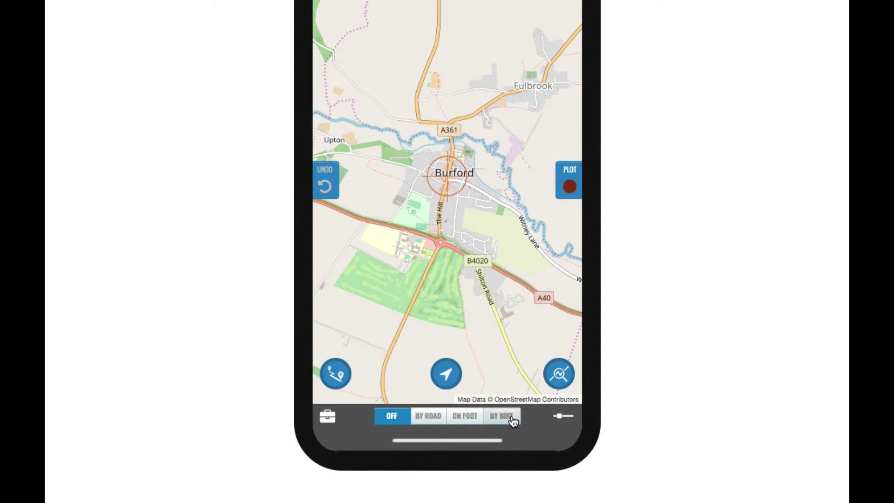
pyautogui.click(561, 417)
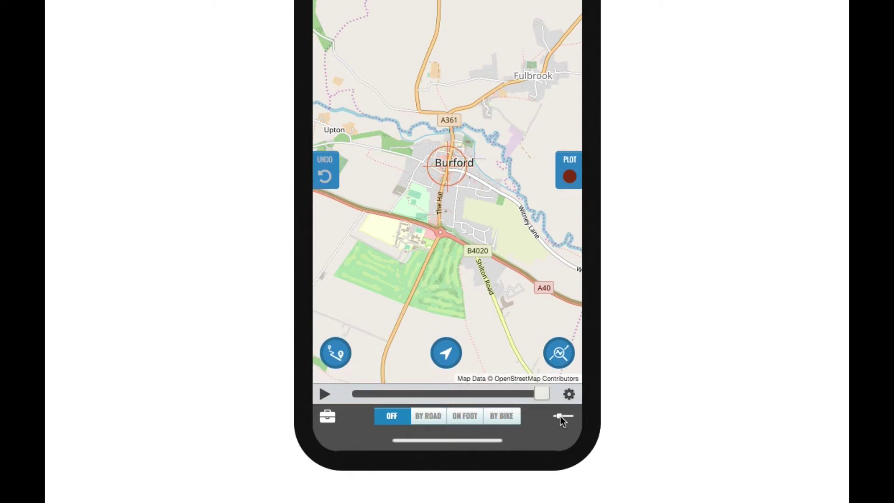
pyautogui.moveTo(542, 396); pyautogui.dragTo(502, 396)
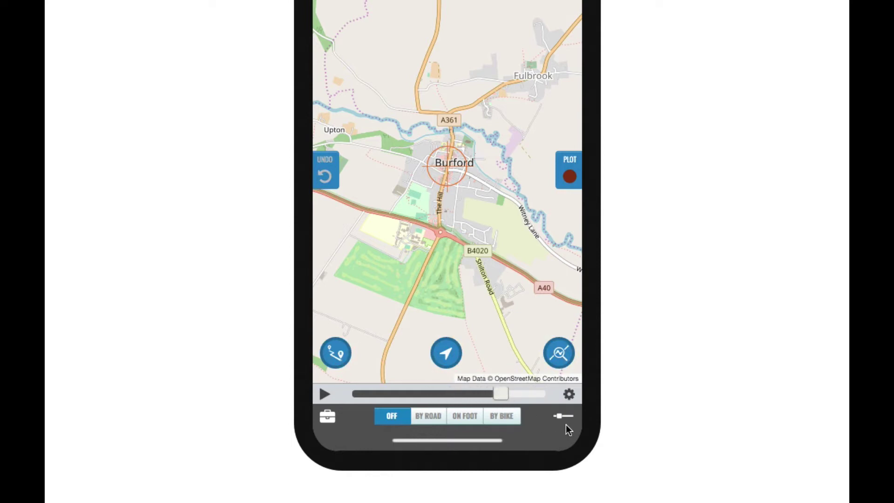
pyautogui.click(563, 418)
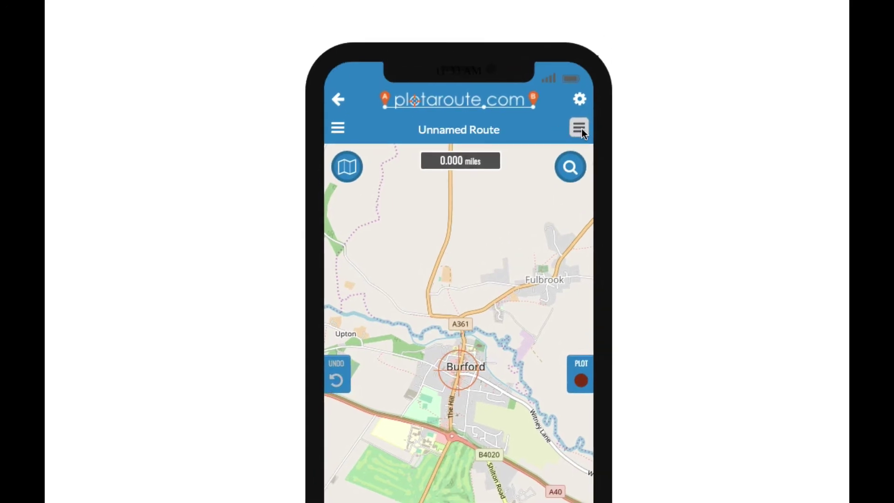
pyautogui.click(580, 131)
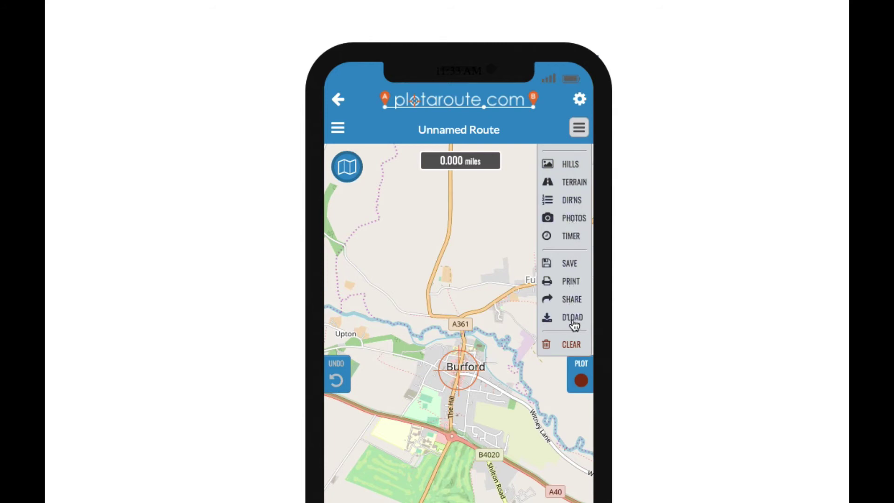
pyautogui.click(578, 127)
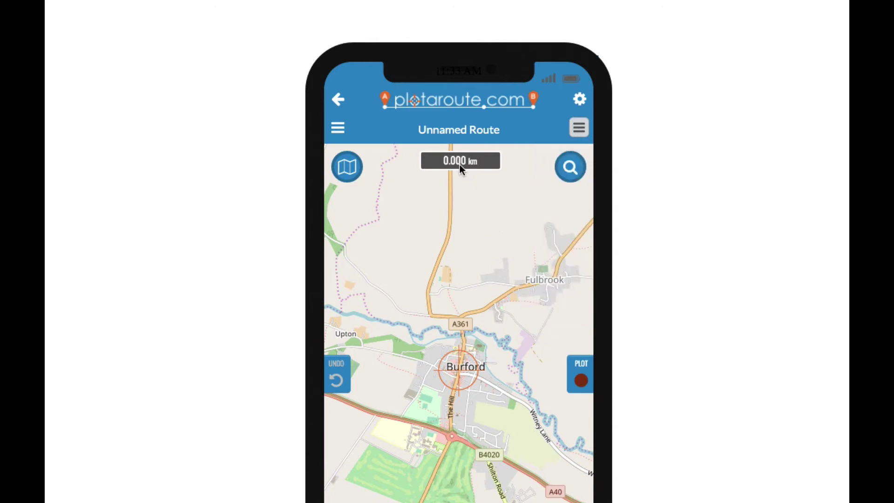
pyautogui.click(484, 165)
# - Try the map search's route-name mode and bookmarked places list, returning to place search
pyautogui.click(567, 178)
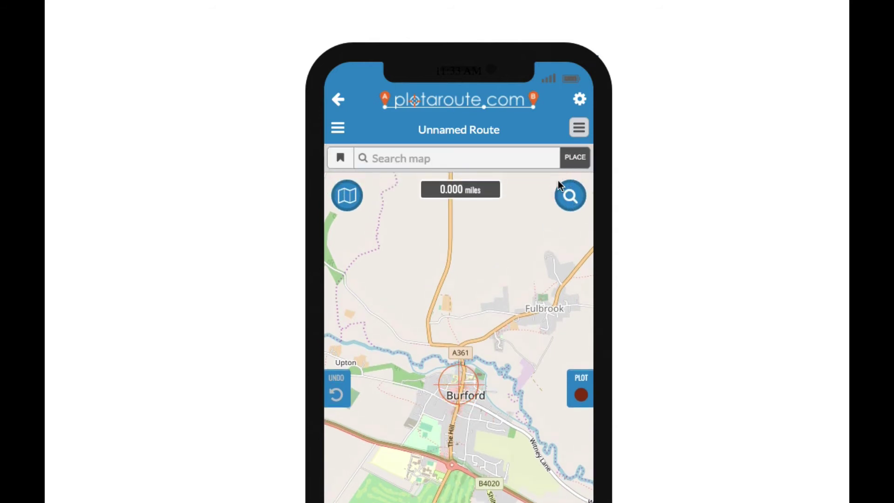
pyautogui.click(572, 160)
pyautogui.click(570, 161)
pyautogui.click(339, 159)
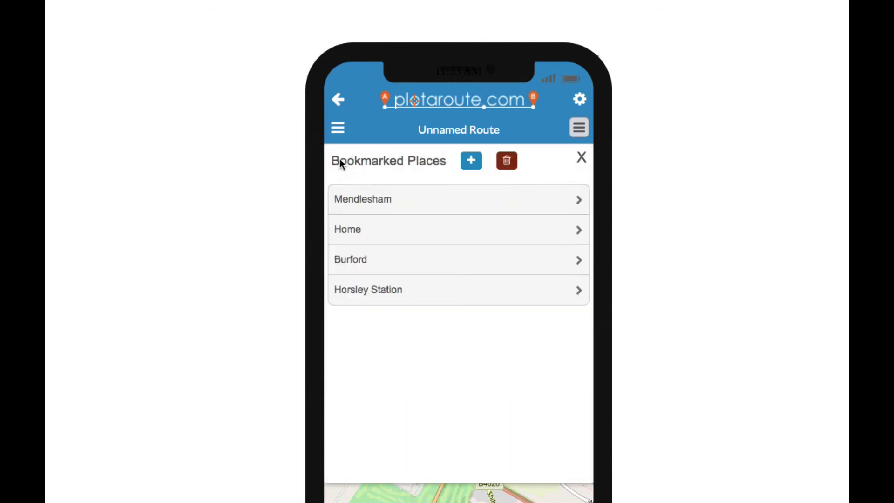
pyautogui.click(570, 159)
# - Search 'East Horsl' and move the map to East Horsley, England
pyautogui.click(380, 157)
pyautogui.write('East')
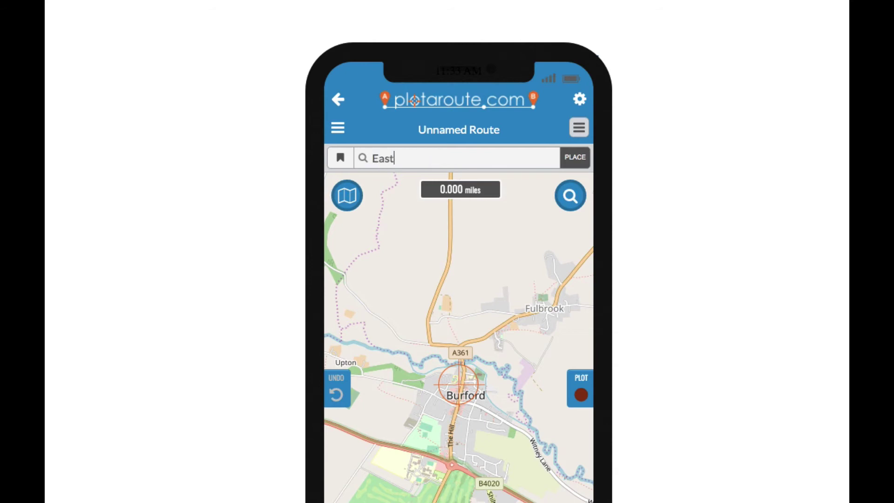
pyautogui.write(' Horsl')
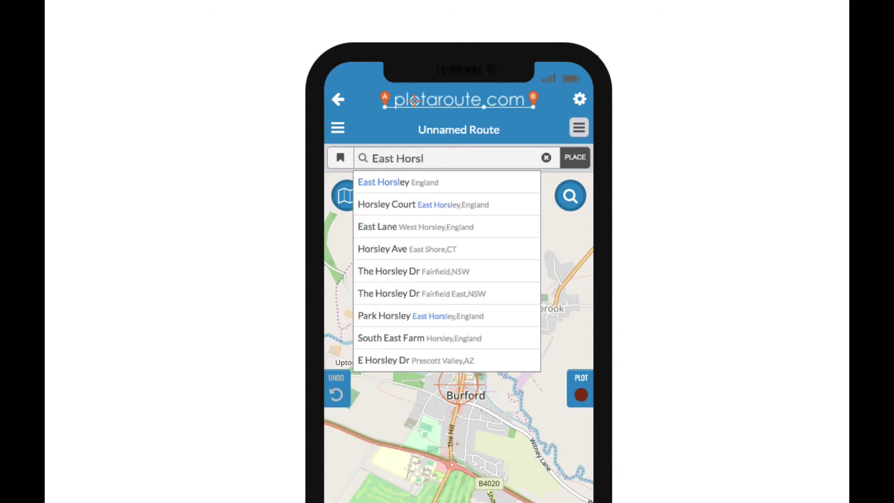
pyautogui.click(385, 185)
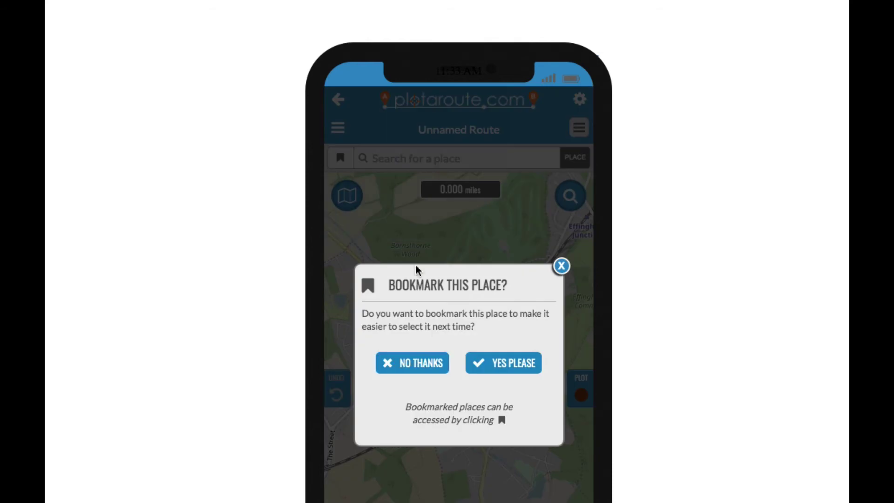
# - Decline bookmarking East Horsley and zoom in close on the Horsley station streets
pyautogui.click(428, 362)
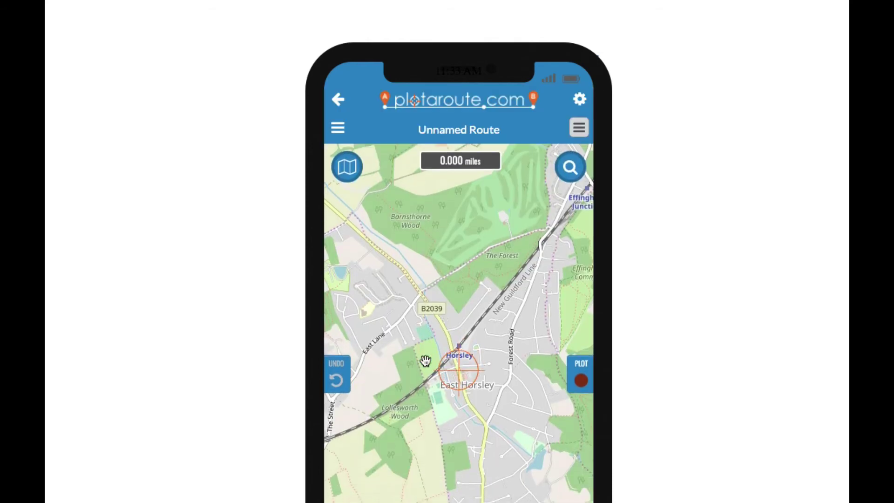
pyautogui.doubleClick(469, 261)
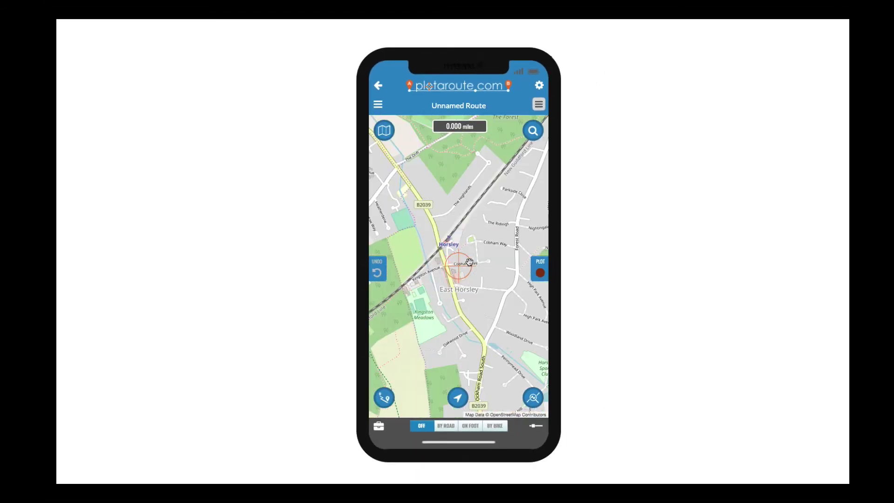
pyautogui.doubleClick(437, 255)
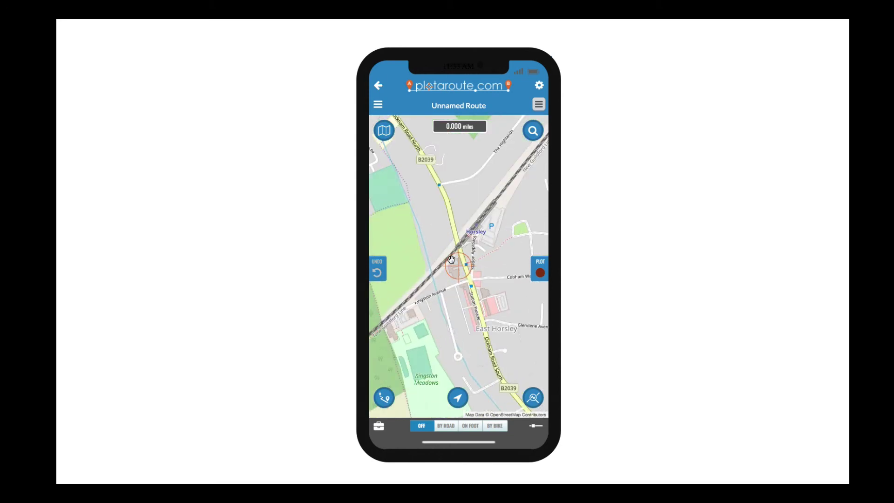
pyautogui.moveTo(455, 292); pyautogui.dragTo(452, 301)
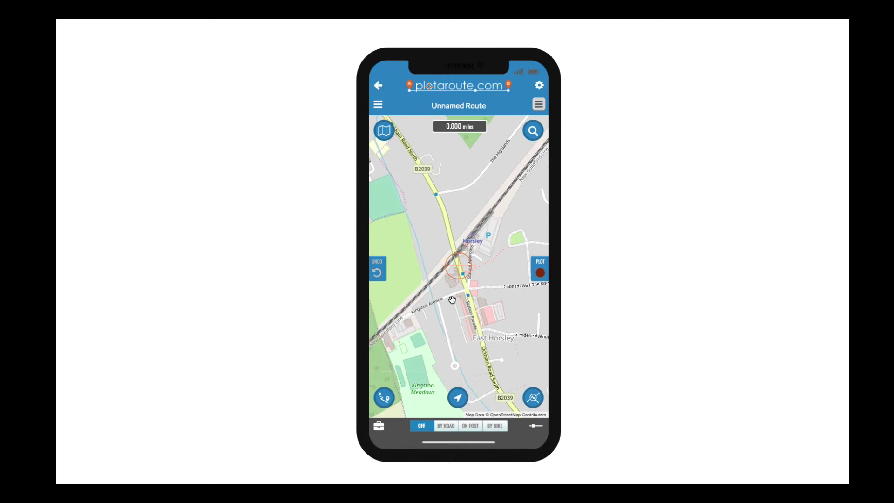
# - Plot points from Horsley station south along Ockham Road South, totalling 0.377 miles
pyautogui.click(540, 274)
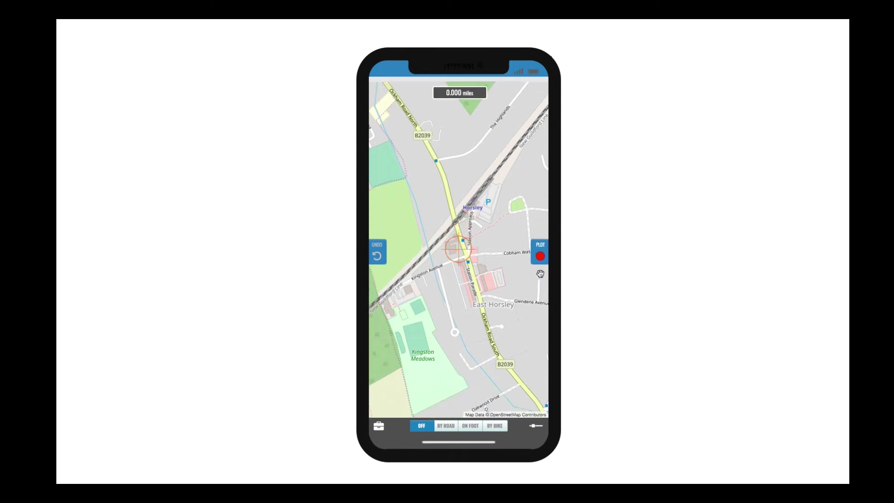
pyautogui.moveTo(500, 250); pyautogui.dragTo(499, 254)
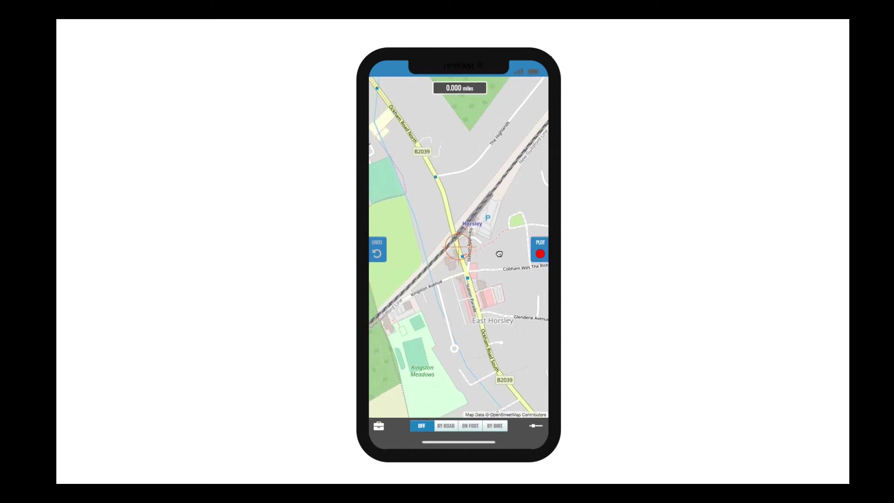
pyautogui.click(499, 254)
pyautogui.moveTo(507, 328); pyautogui.dragTo(486, 257)
pyautogui.click(486, 257)
pyautogui.moveTo(496, 321); pyautogui.dragTo(484, 283)
pyautogui.click(484, 283)
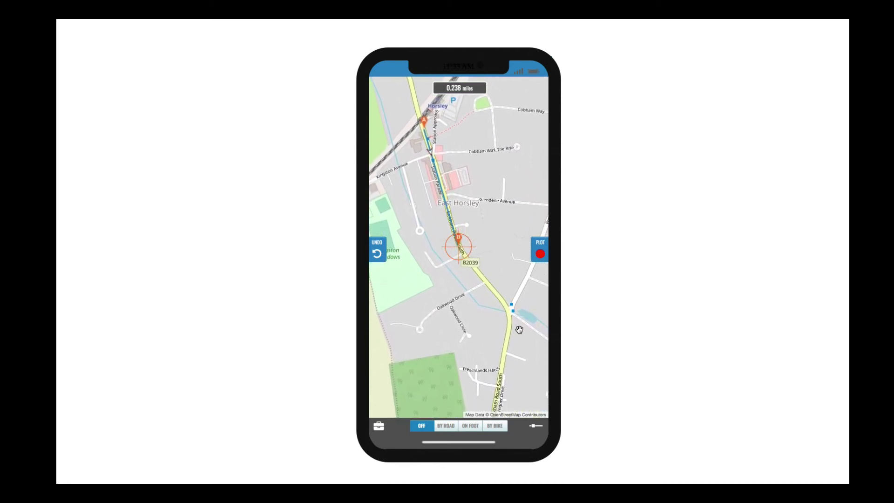
pyautogui.moveTo(517, 335); pyautogui.dragTo(485, 279)
pyautogui.click(484, 279)
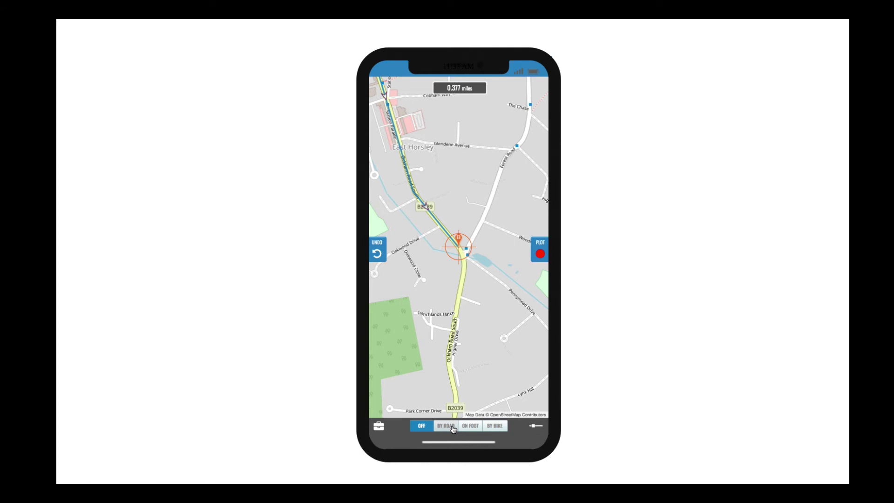
# - Switch to BY ROAD and add points looping back to Horsley station, reaching 4.491 miles
pyautogui.click(446, 426)
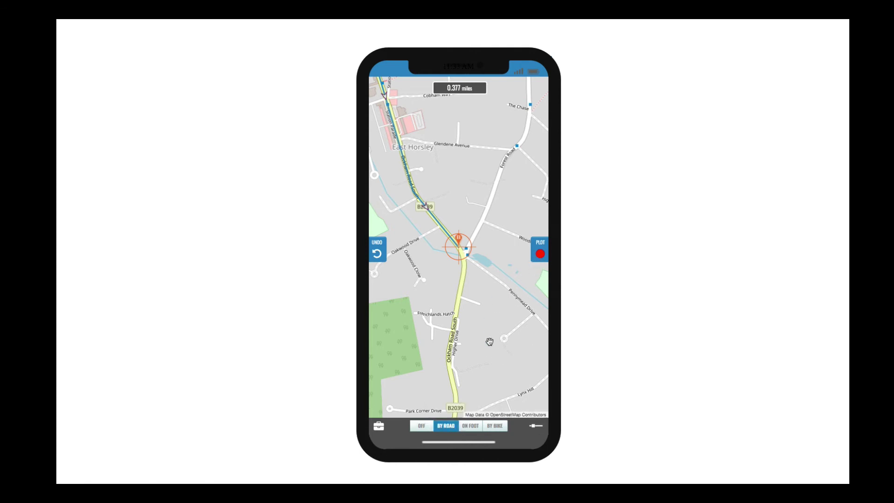
pyautogui.moveTo(488, 348); pyautogui.dragTo(492, 246)
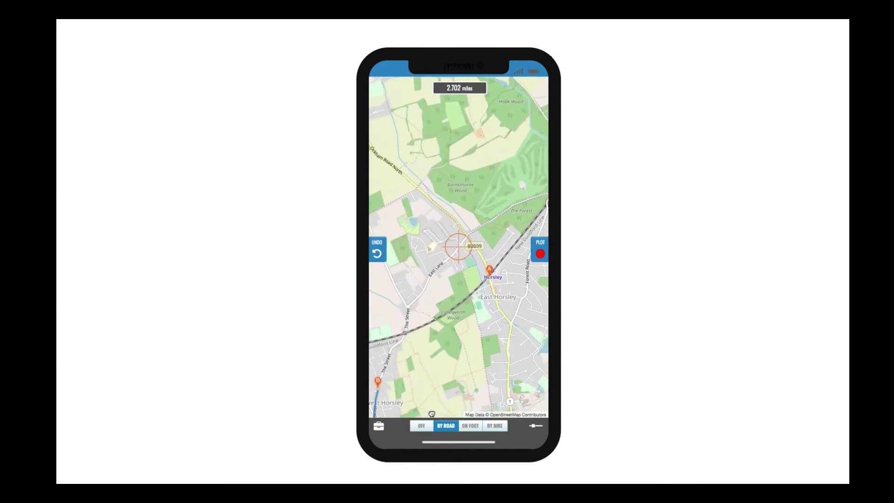
pyautogui.click(540, 255)
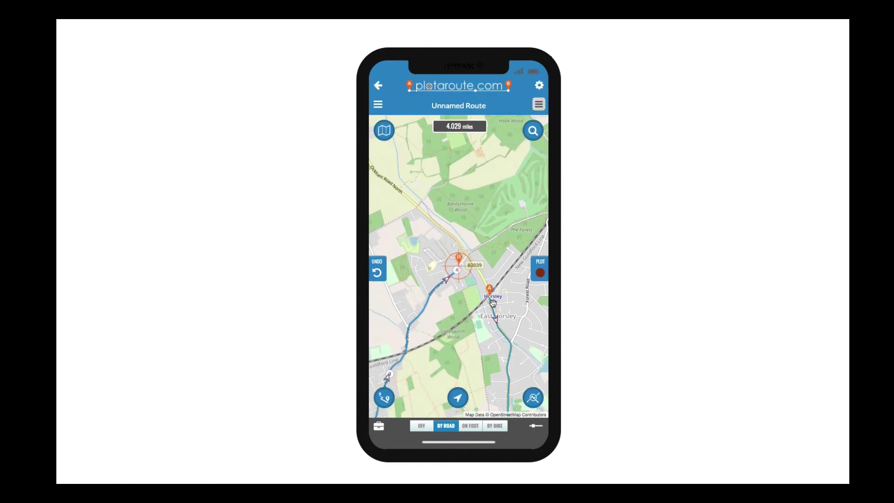
pyautogui.scroll(1, 499, 284)
pyautogui.moveTo(498, 284)
pyautogui.mouseDown()
pyautogui.moveTo(464, 275)
pyautogui.moveTo(483, 287)
pyautogui.mouseUp()
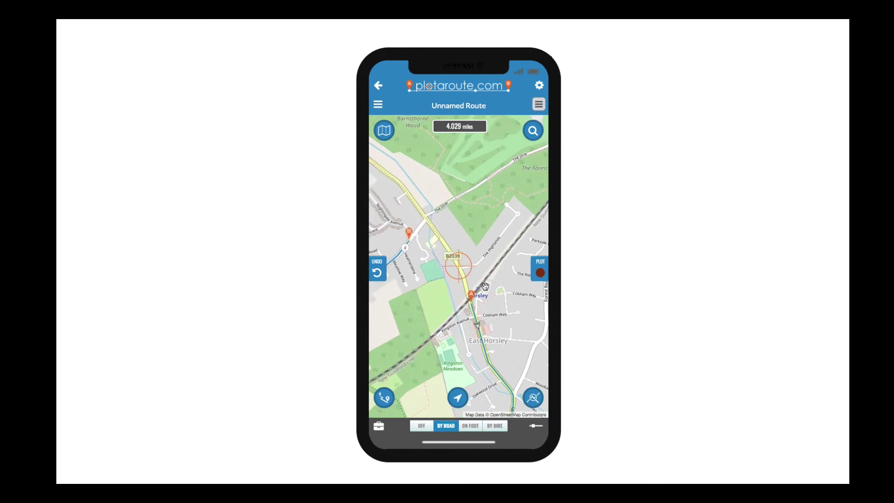
pyautogui.click(535, 278)
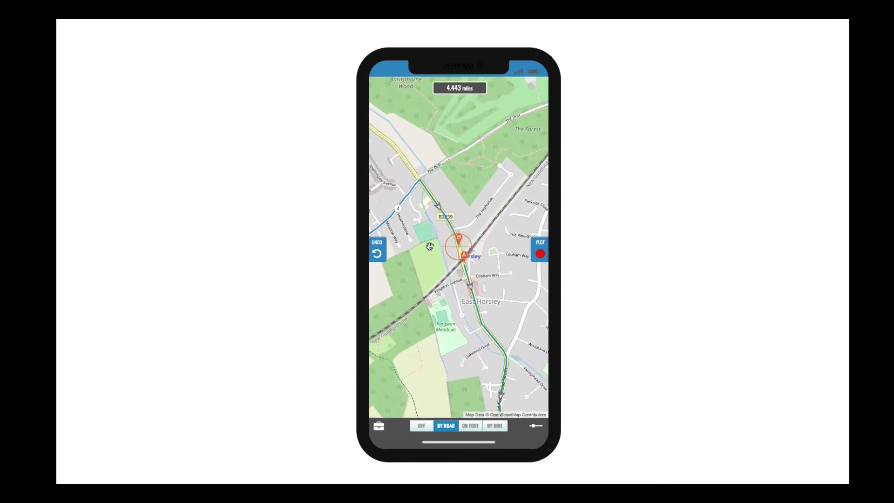
pyautogui.doubleClick(430, 247)
pyautogui.moveTo(481, 294); pyautogui.dragTo(446, 272)
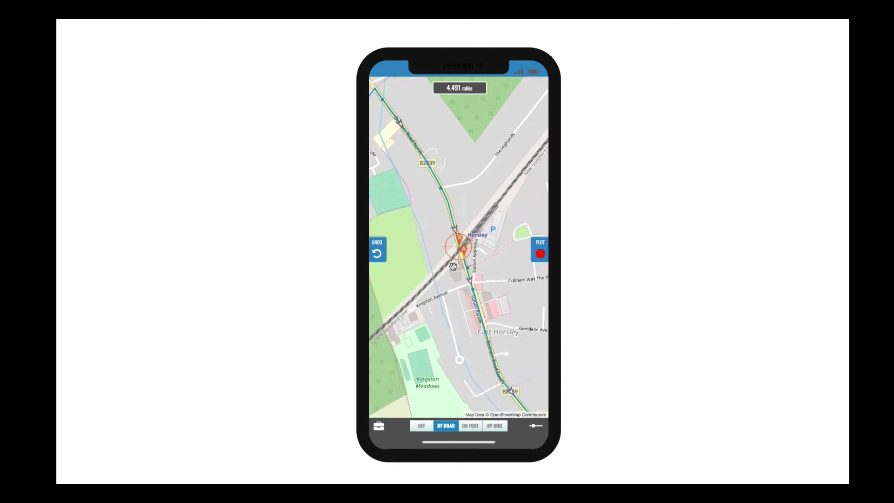
pyautogui.click(541, 253)
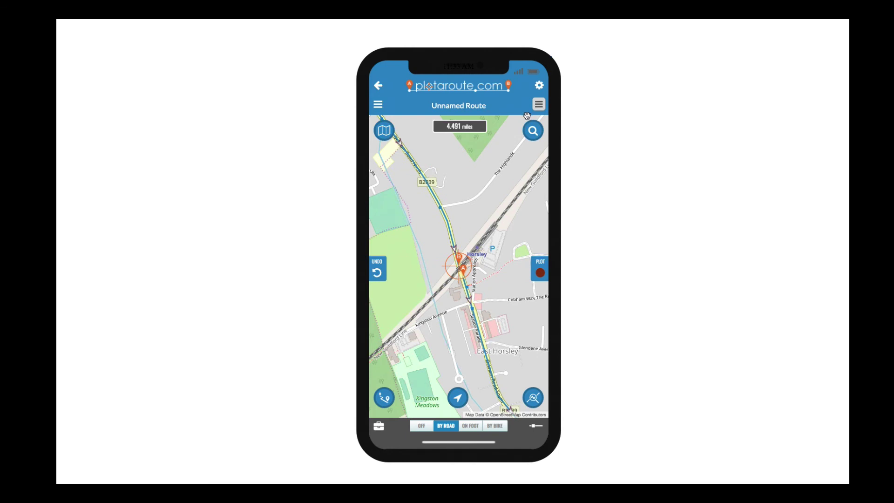
pyautogui.click(538, 106)
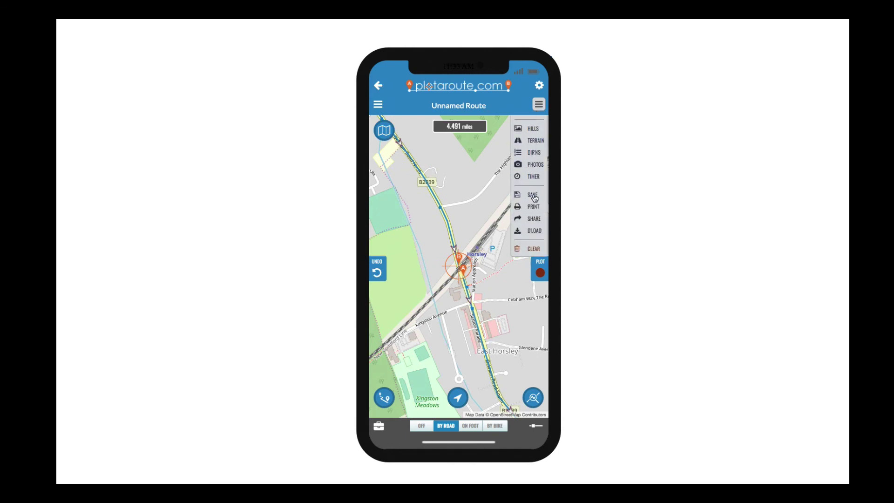
pyautogui.click(532, 195)
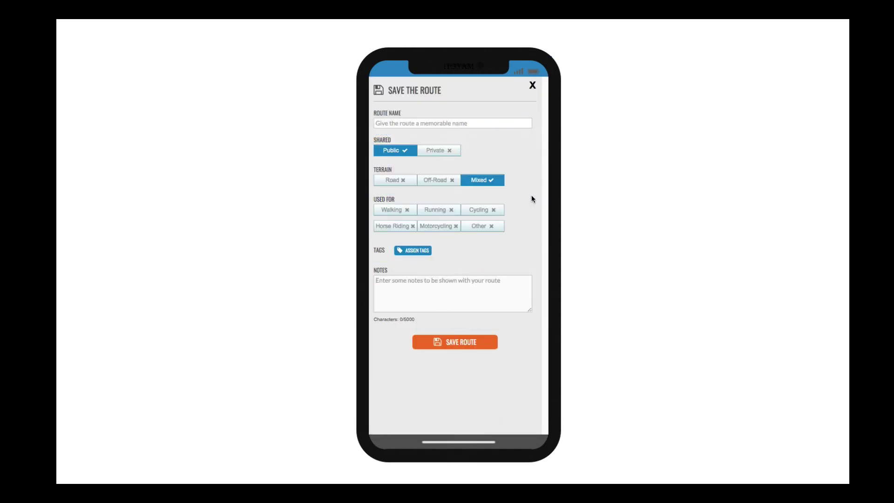
pyautogui.click(533, 86)
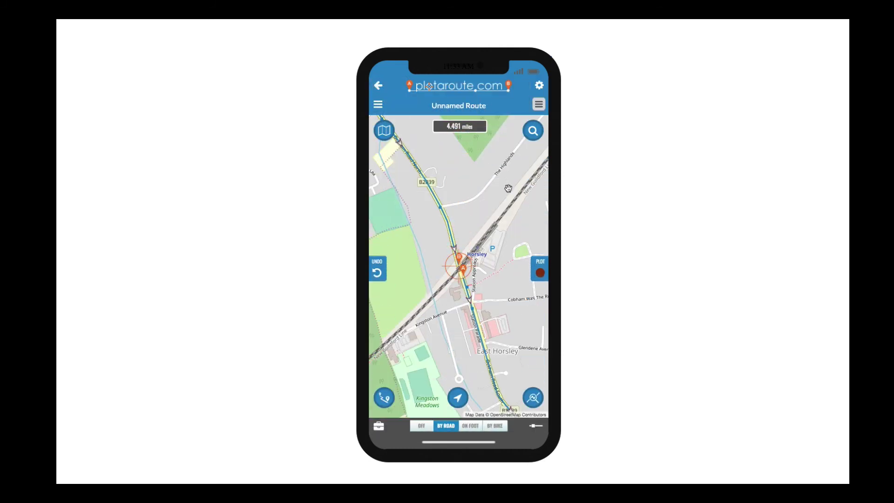
pyautogui.scroll(-1, 499, 203)
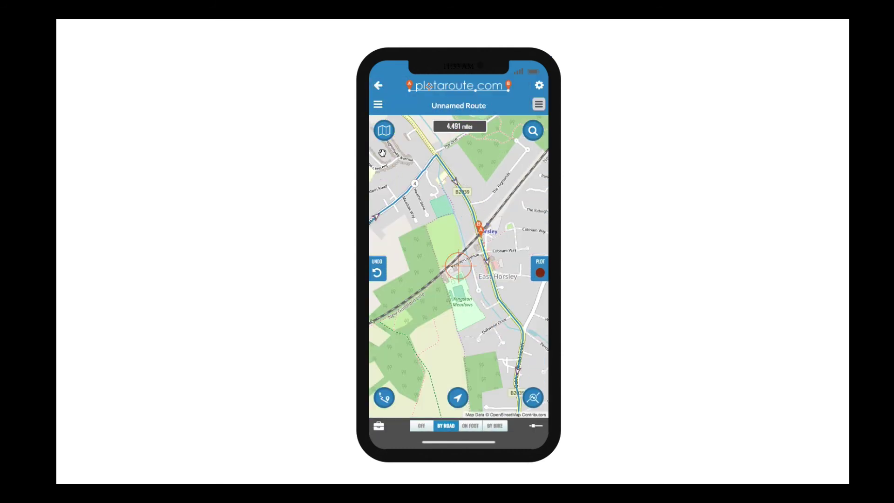
# - Open Find a Route, zoom near Cobham Way, and preview then dismiss a nearby walking route
pyautogui.click(378, 104)
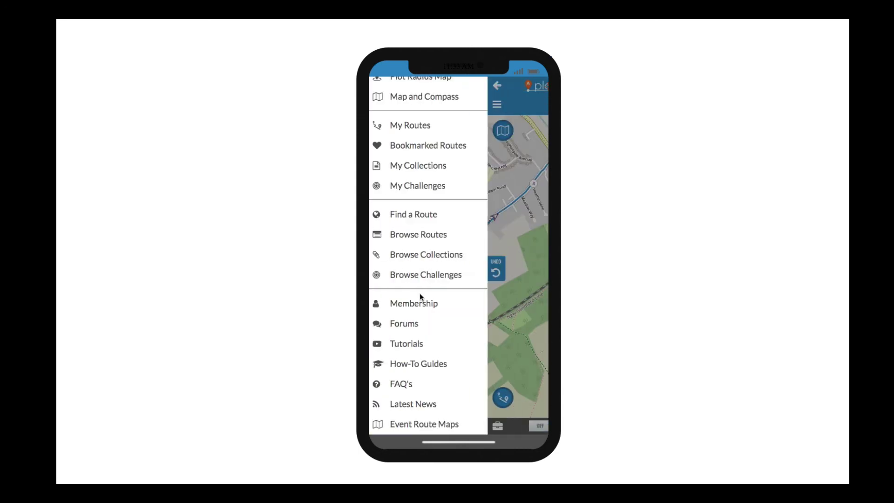
pyautogui.click(429, 217)
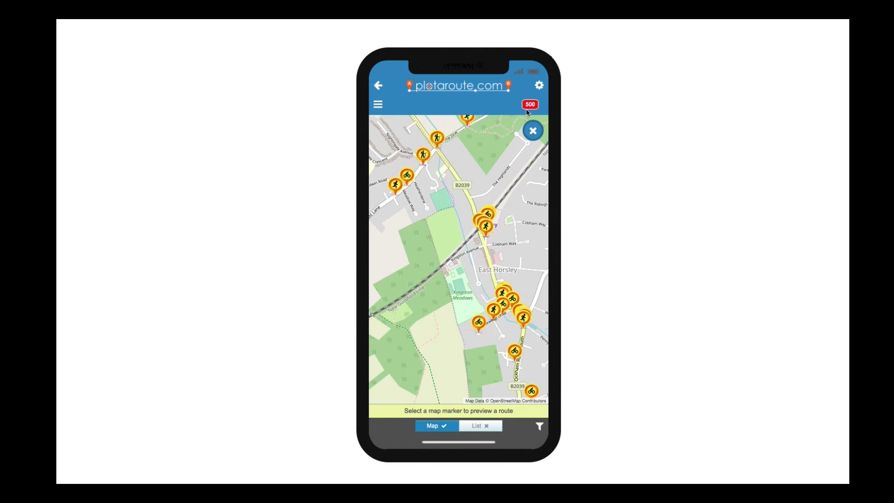
pyautogui.moveTo(516, 247); pyautogui.dragTo(489, 276)
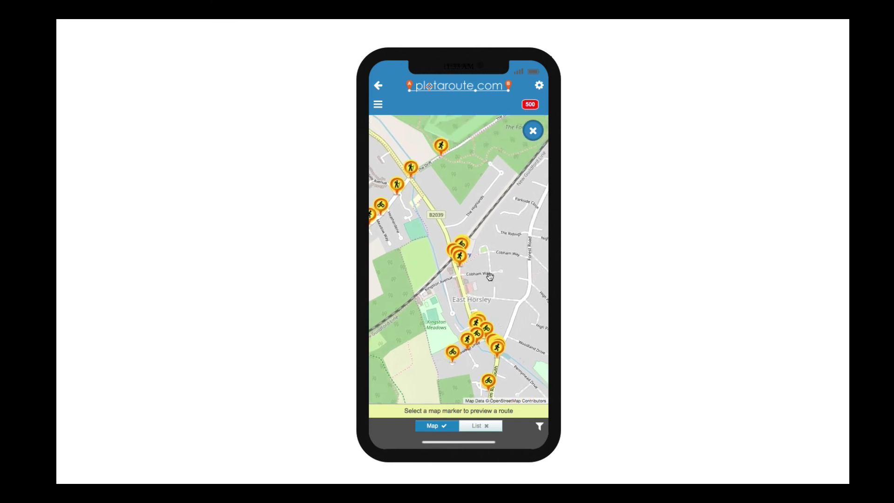
pyautogui.doubleClick(489, 276)
pyautogui.click(430, 247)
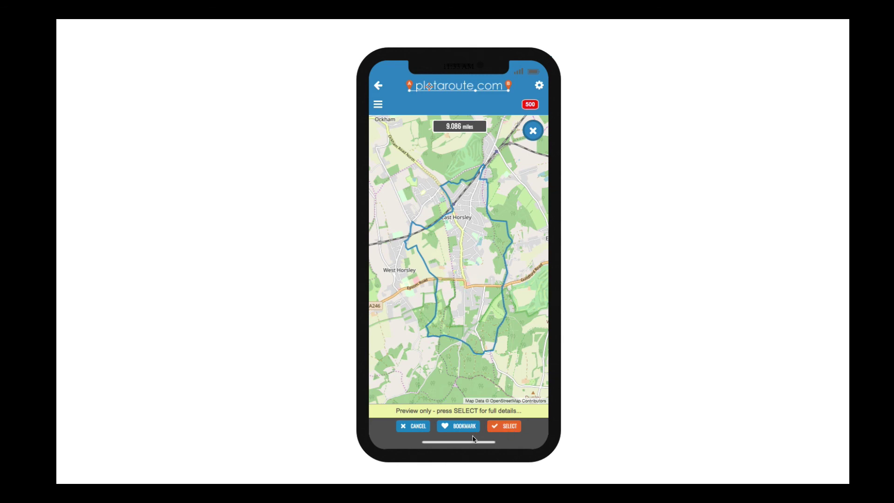
pyautogui.click(414, 427)
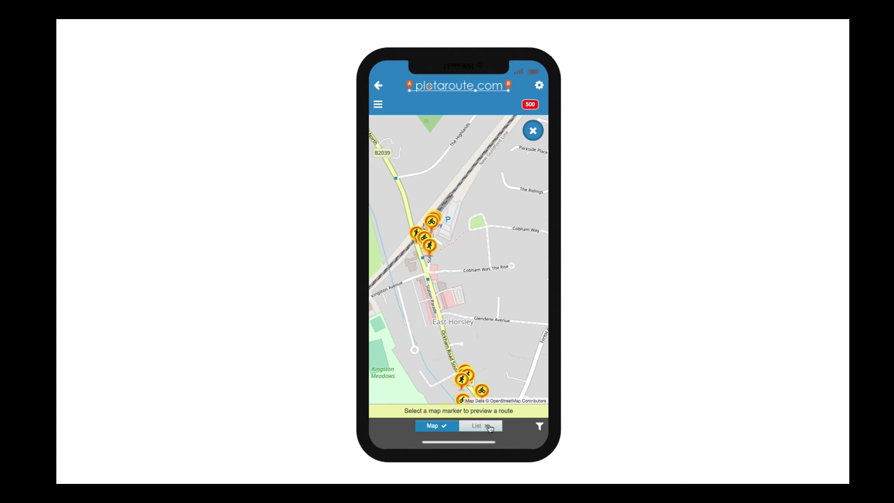
# - Show nearby routes as a list, sort them by Popularity, then return to the map
pyautogui.click(488, 427)
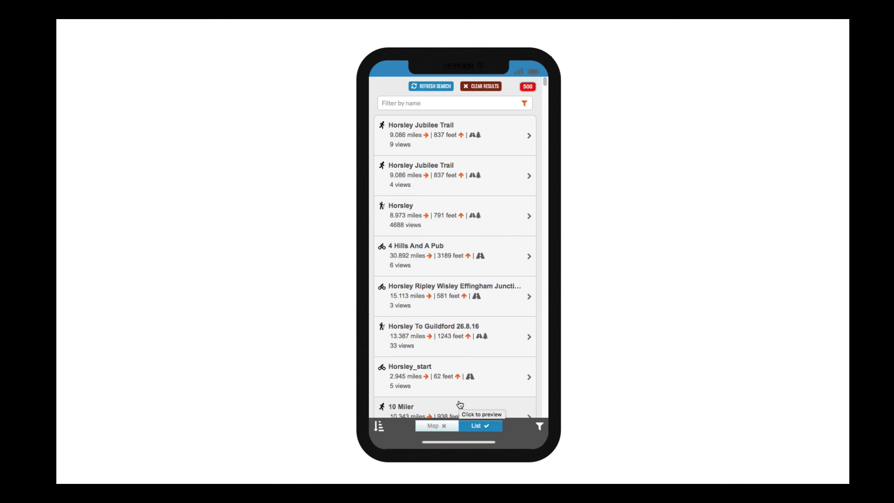
pyautogui.click(539, 427)
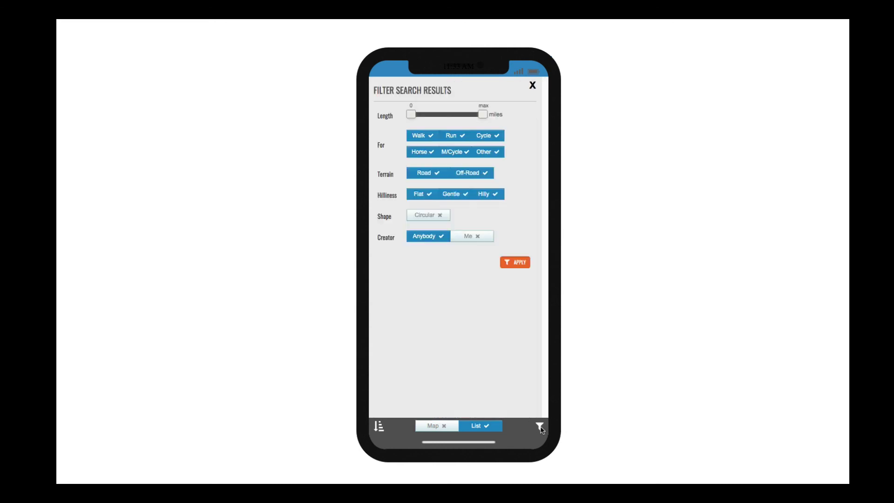
pyautogui.click(533, 88)
pyautogui.click(380, 426)
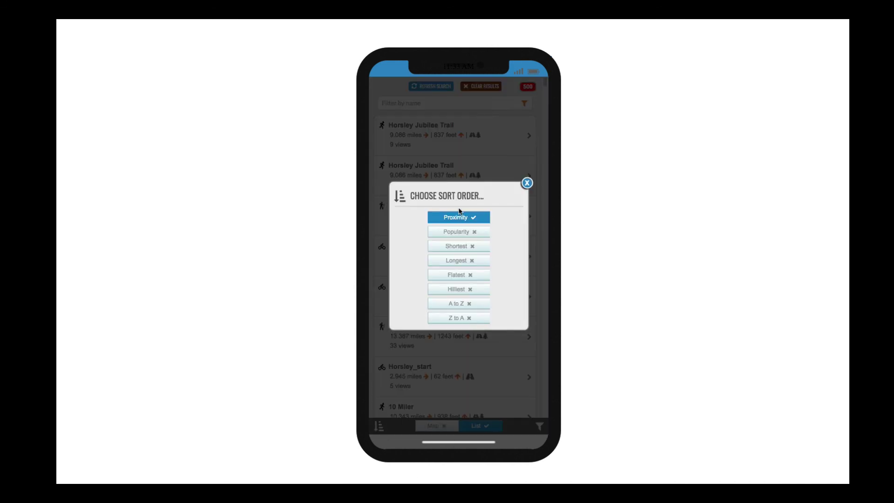
pyautogui.click(473, 233)
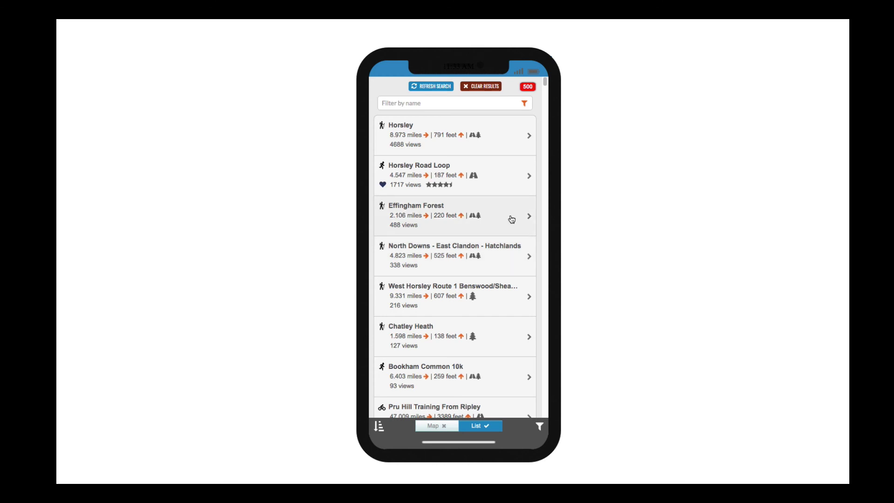
pyautogui.click(431, 427)
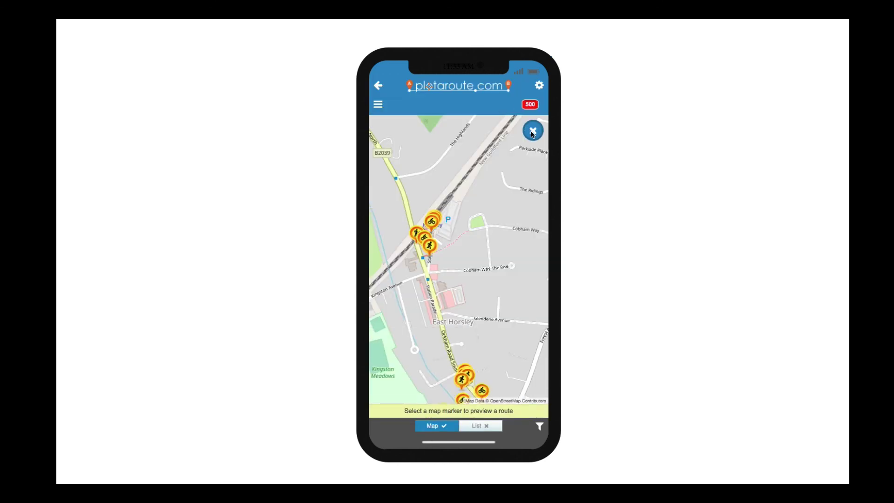